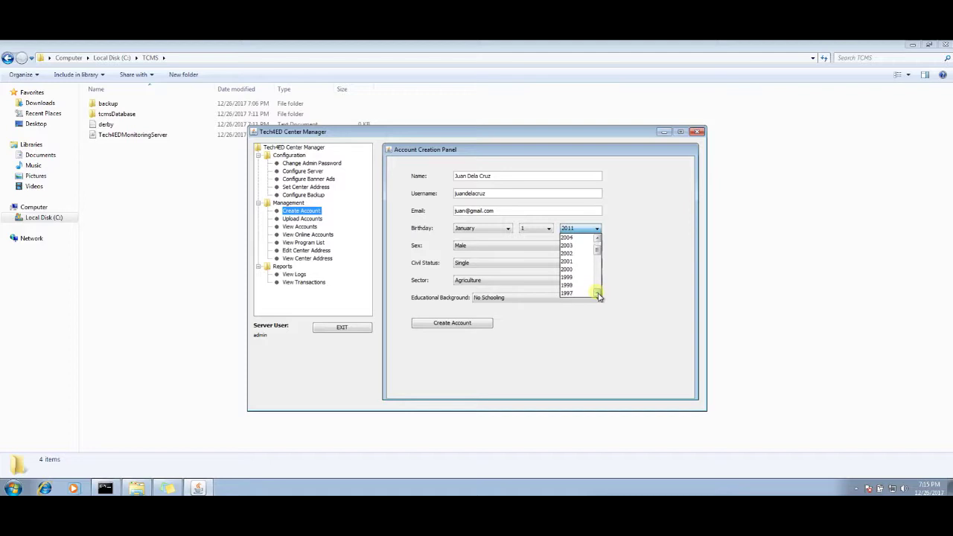
Complete the new account with the birth year, sector Center Manager and educational background Graduate, and create it
click(597, 294)
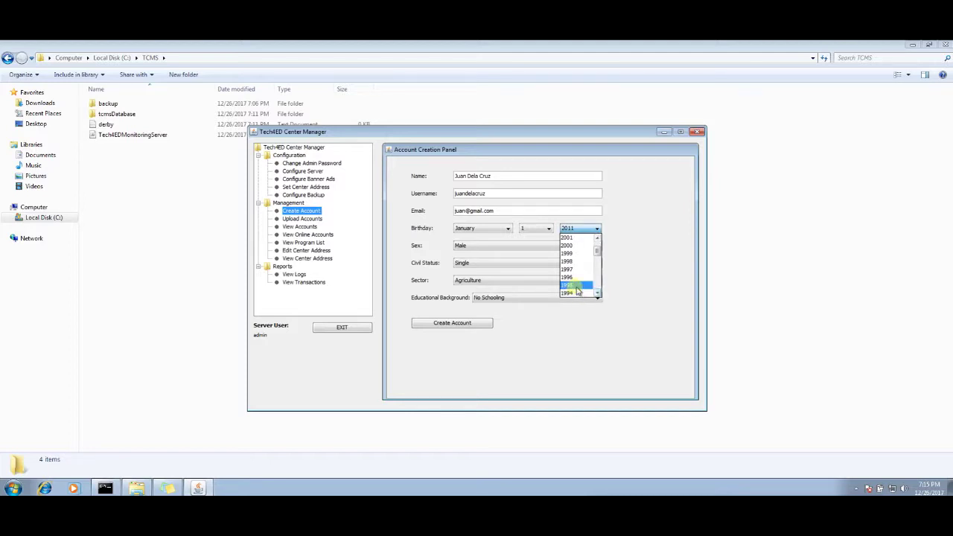
click(578, 289)
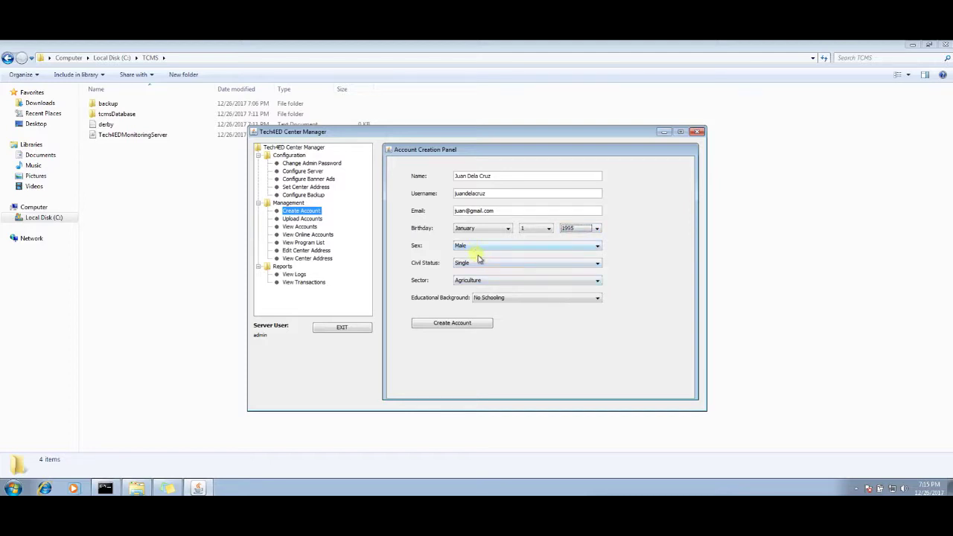
click(488, 280)
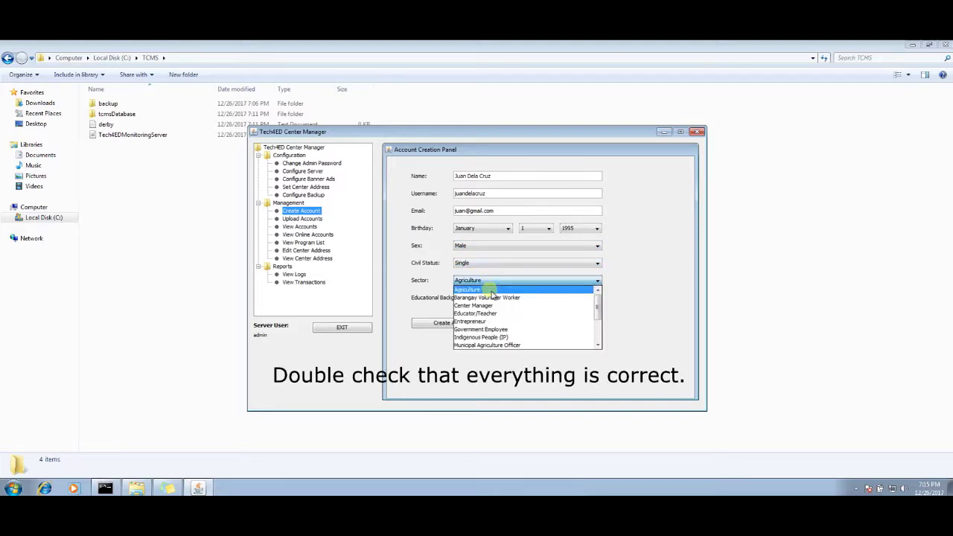
click(492, 305)
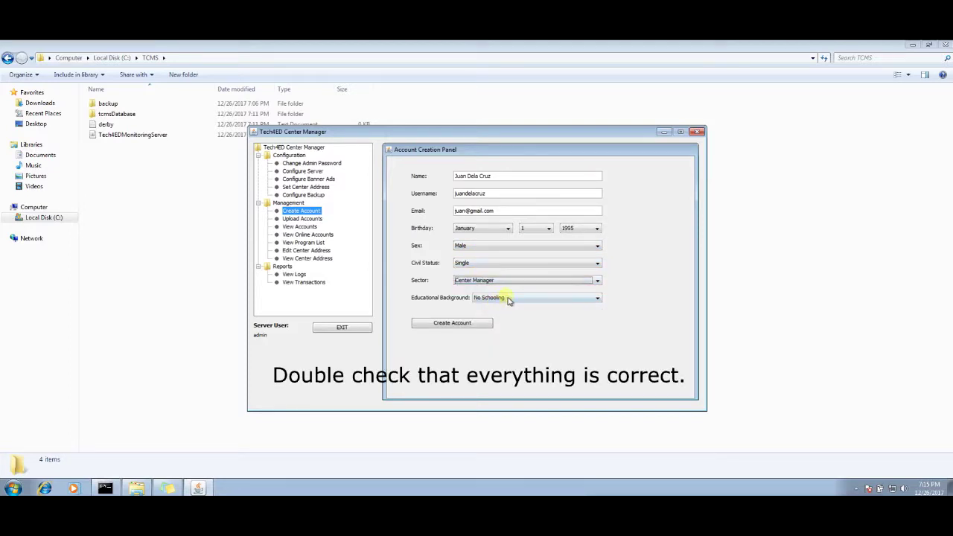
click(510, 298)
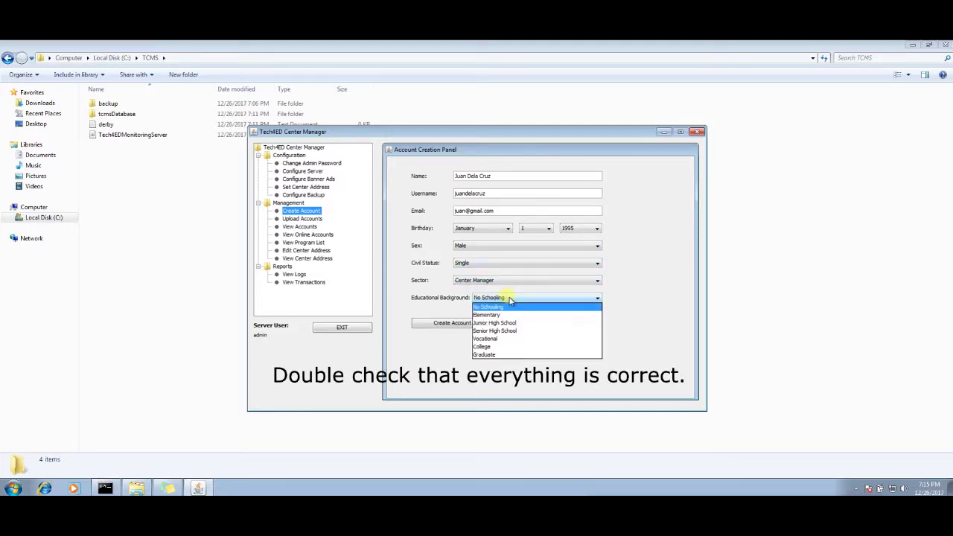
click(497, 356)
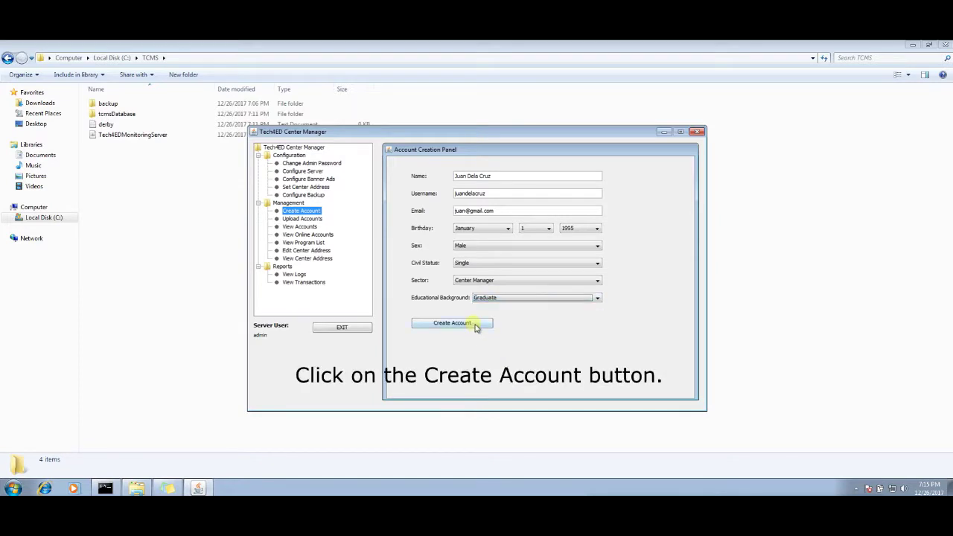
click(476, 325)
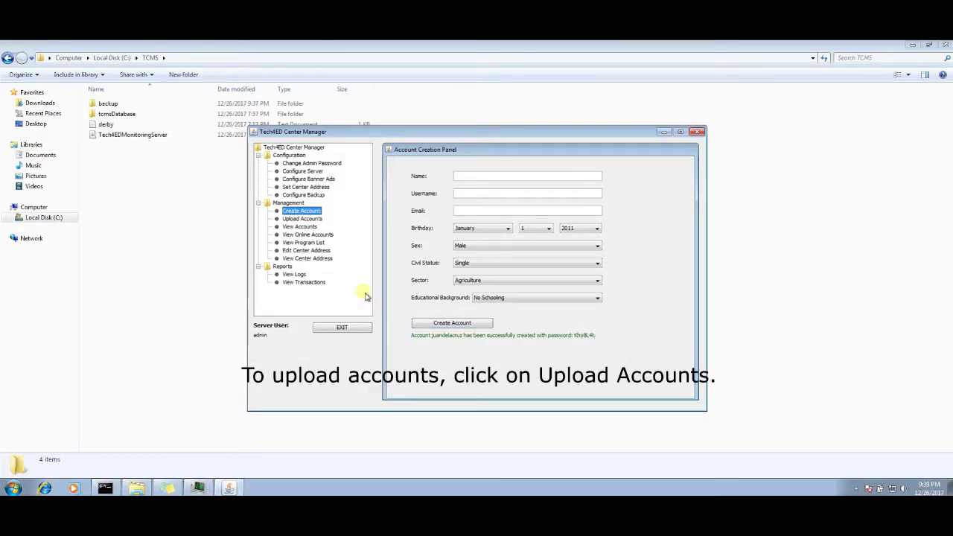
Upload accounts in bulk from the SampleAccounts.csv file on the Desktop
click(320, 222)
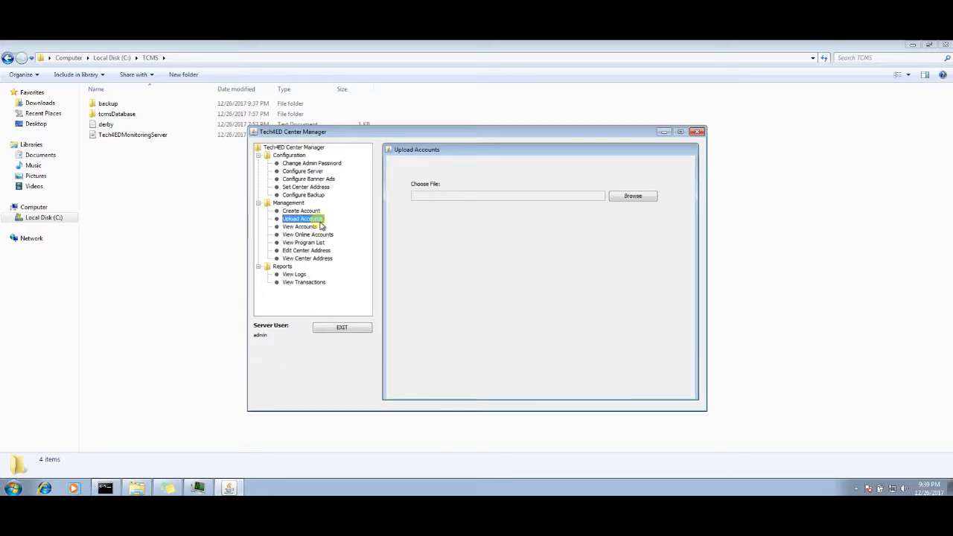
click(633, 198)
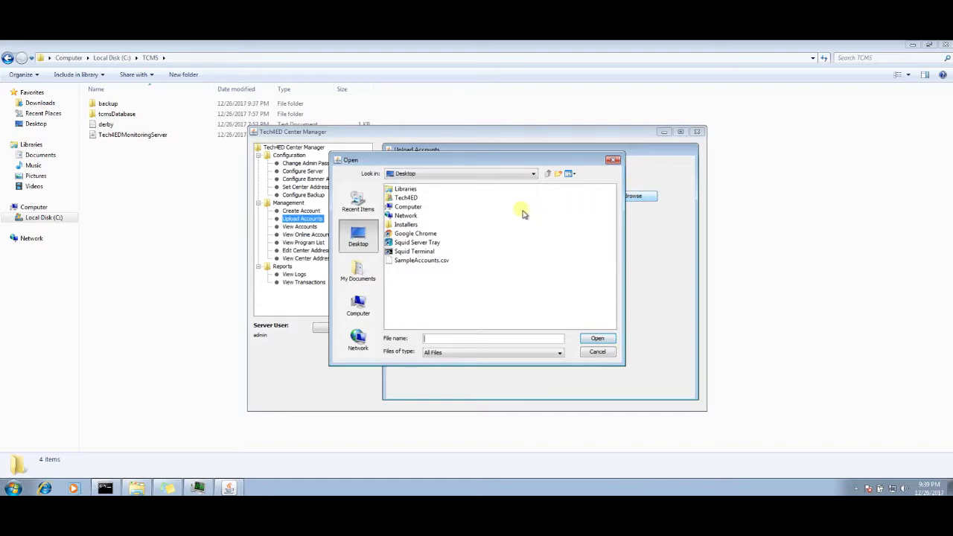
click(444, 262)
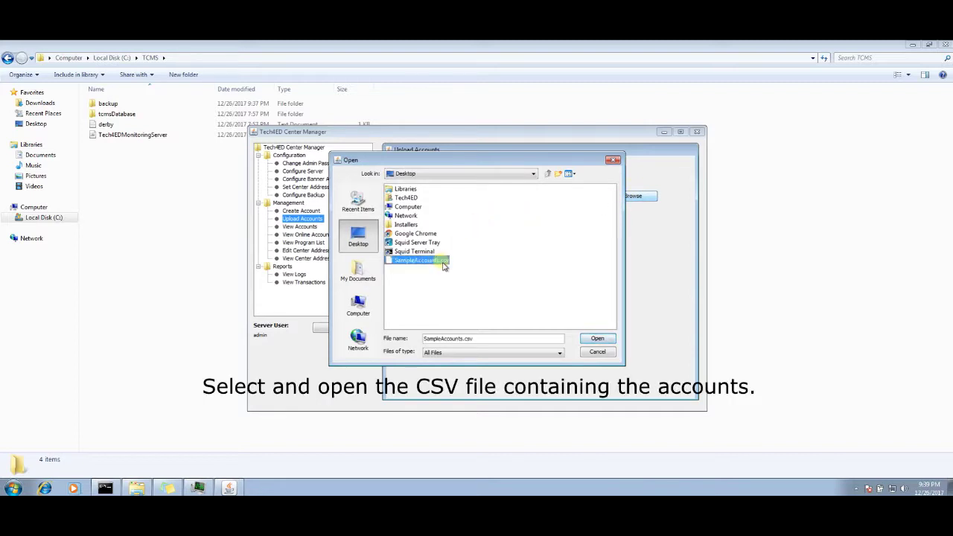
click(598, 339)
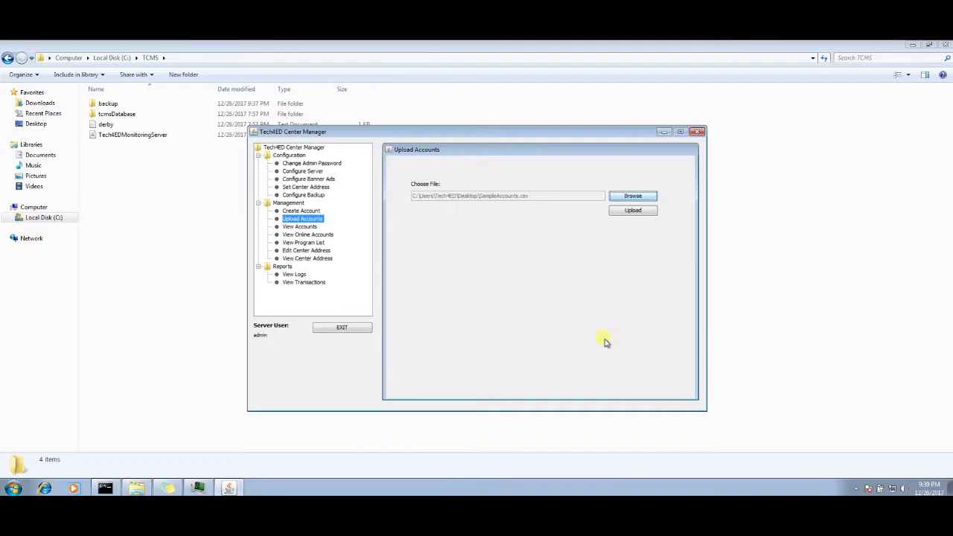
click(639, 213)
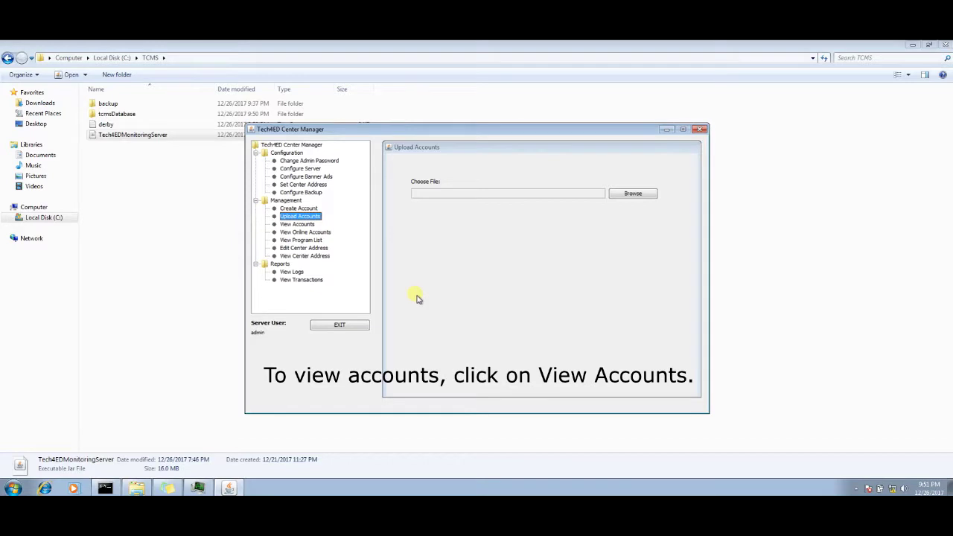
List all existing accounts without a search keyword and show the details of the first account
click(302, 224)
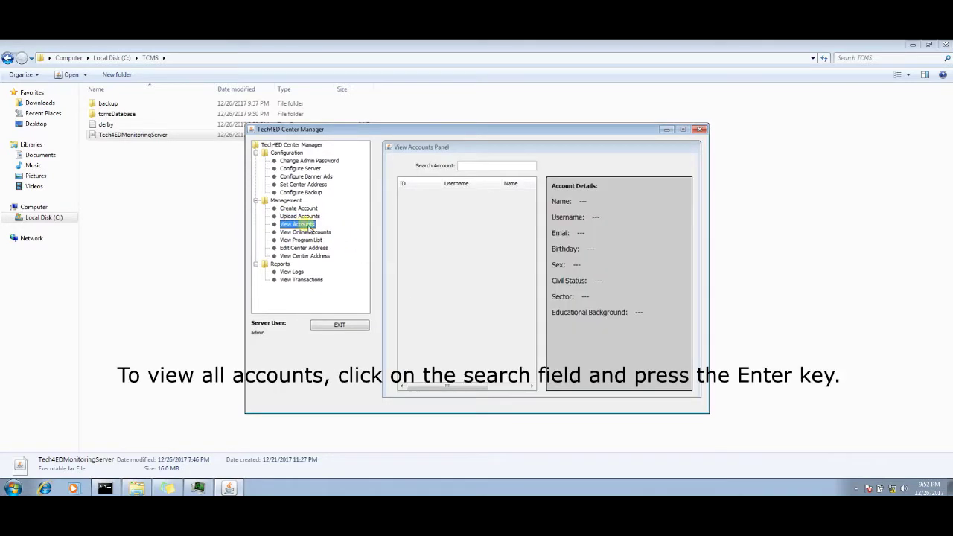
click(477, 167)
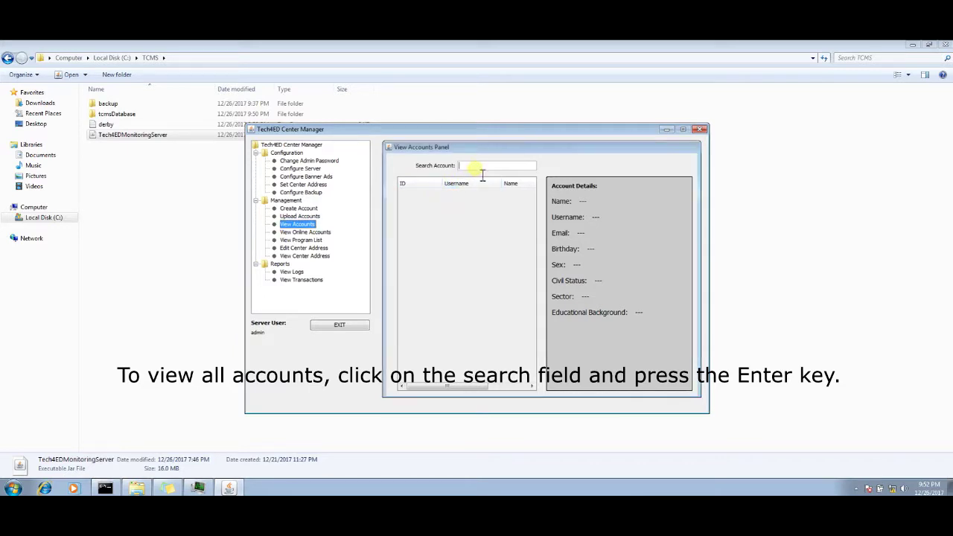
key(Return)
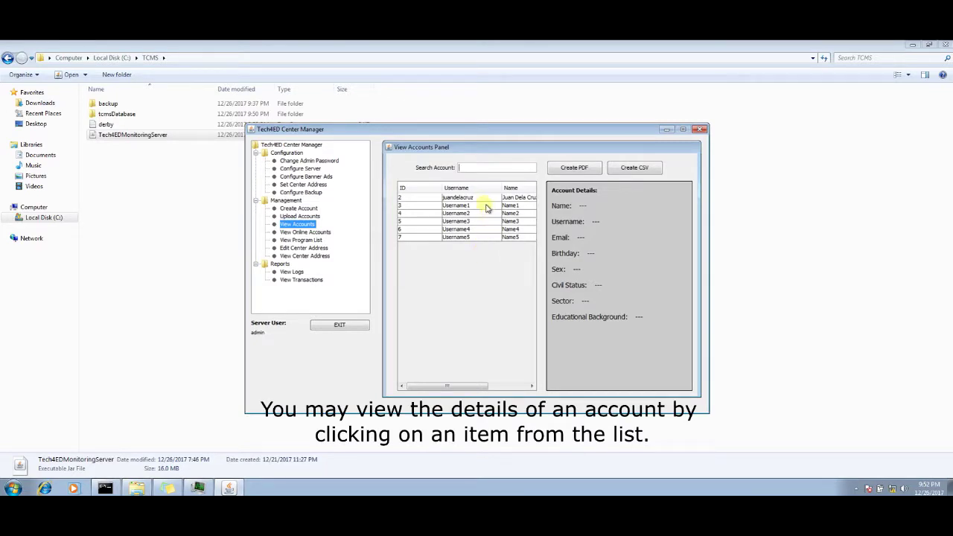
click(488, 200)
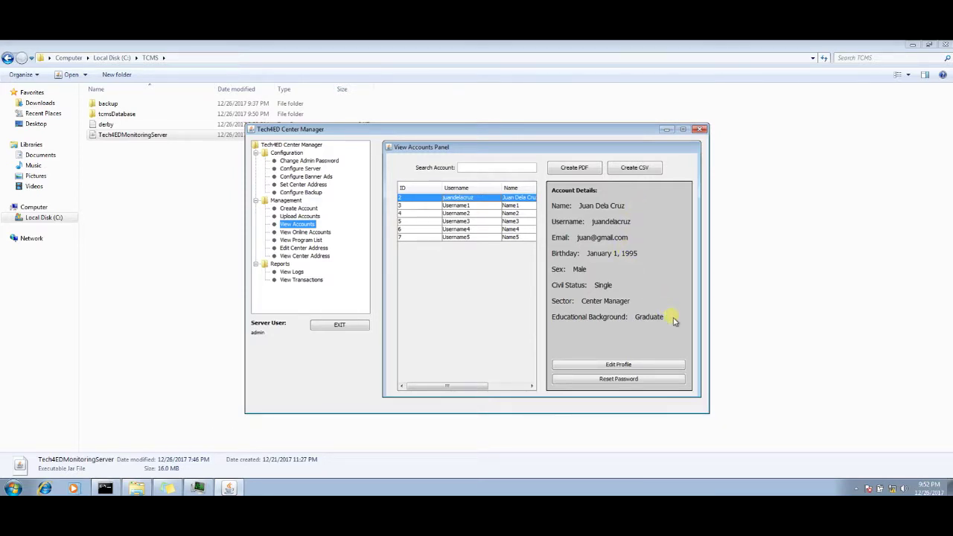
Search the accounts for the first listed user by entering part of the username as the keyword
click(480, 174)
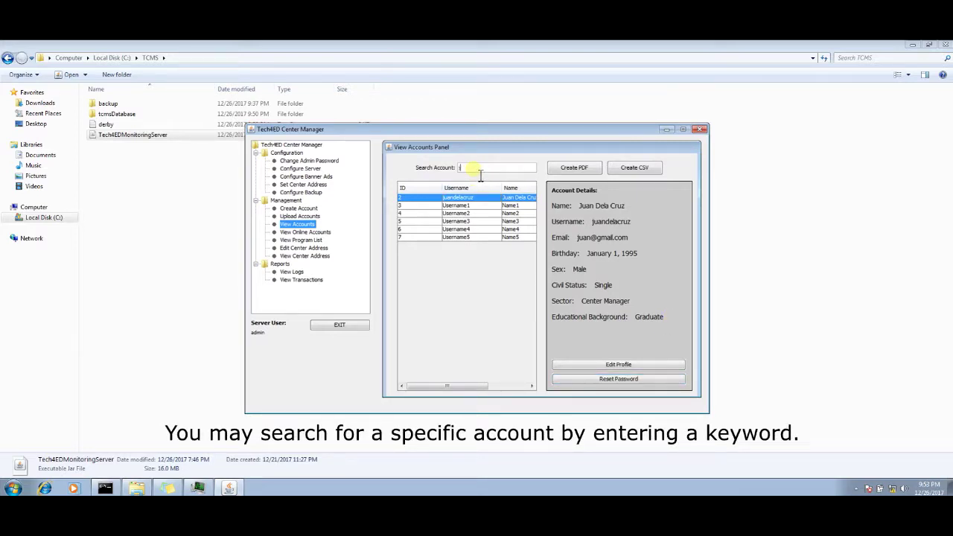
text(juandelac)
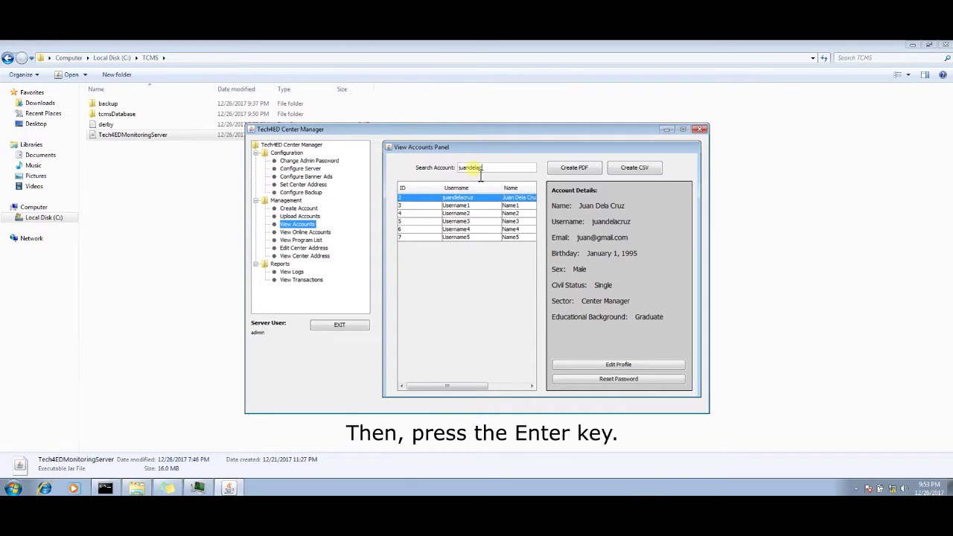
key(Return)
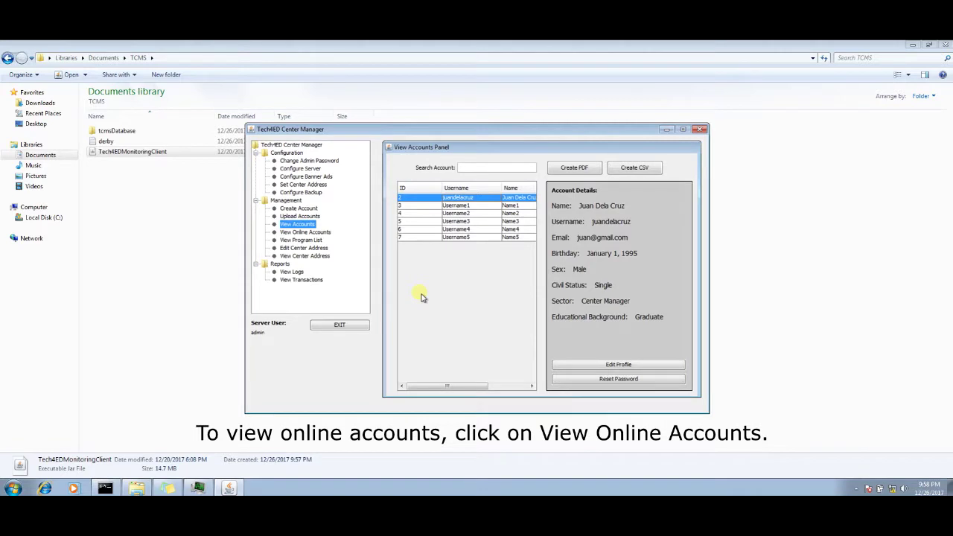
Show the online accounts and refresh their list
click(324, 233)
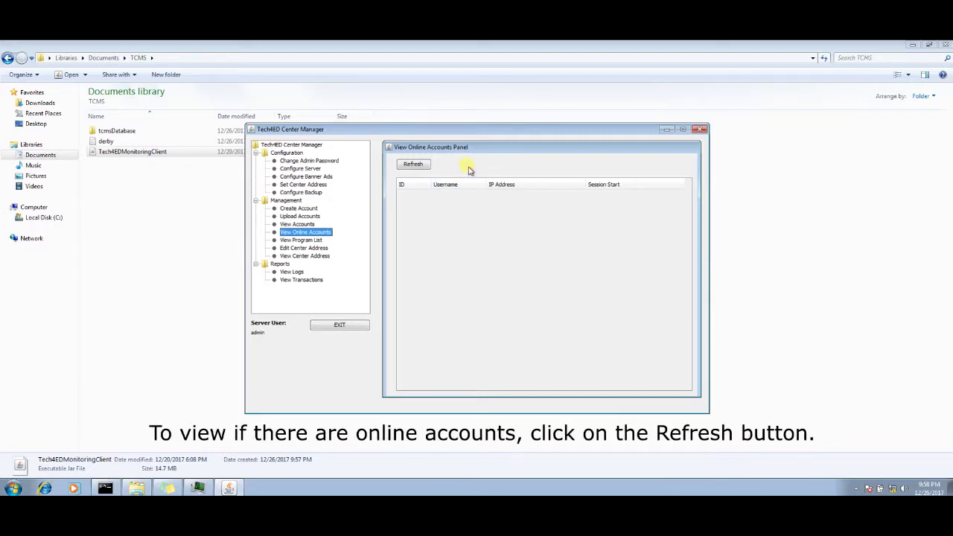
click(423, 167)
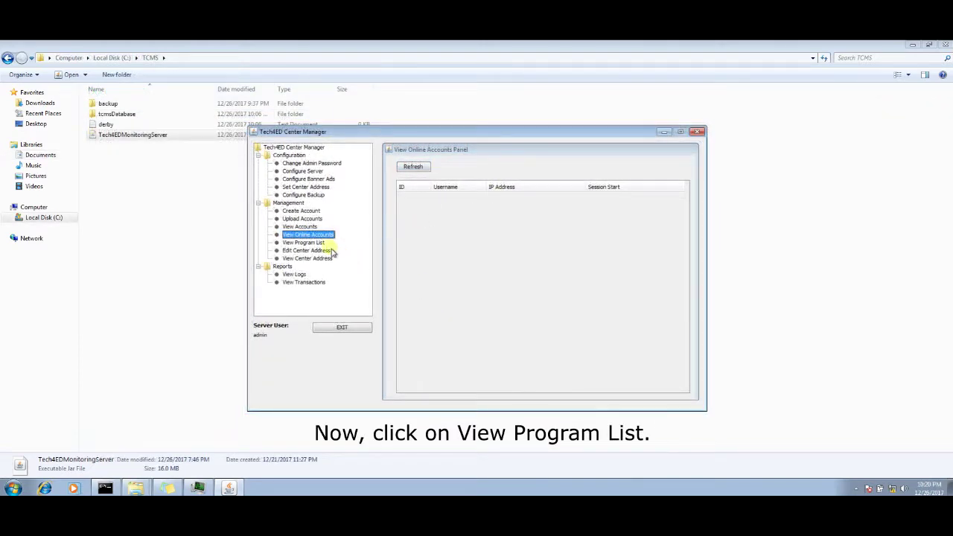
Show the list of monitored programs, and look up Notepad's executable name in its Windows shortcut properties
click(321, 244)
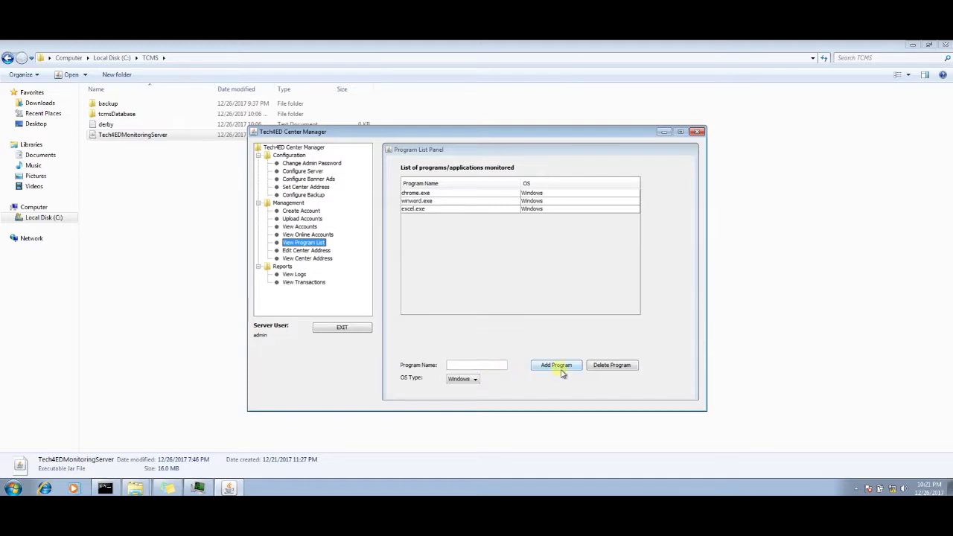
click(15, 488)
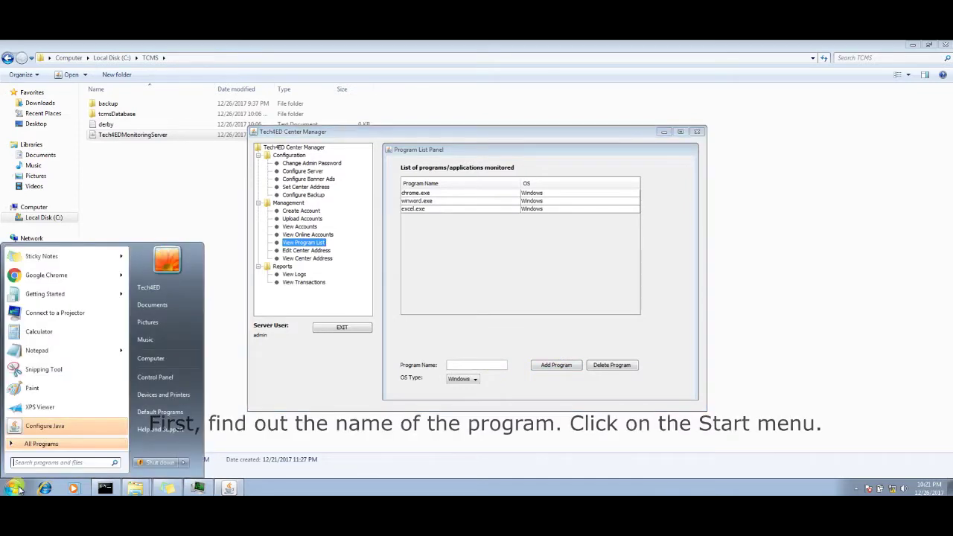
right_click(66, 356)
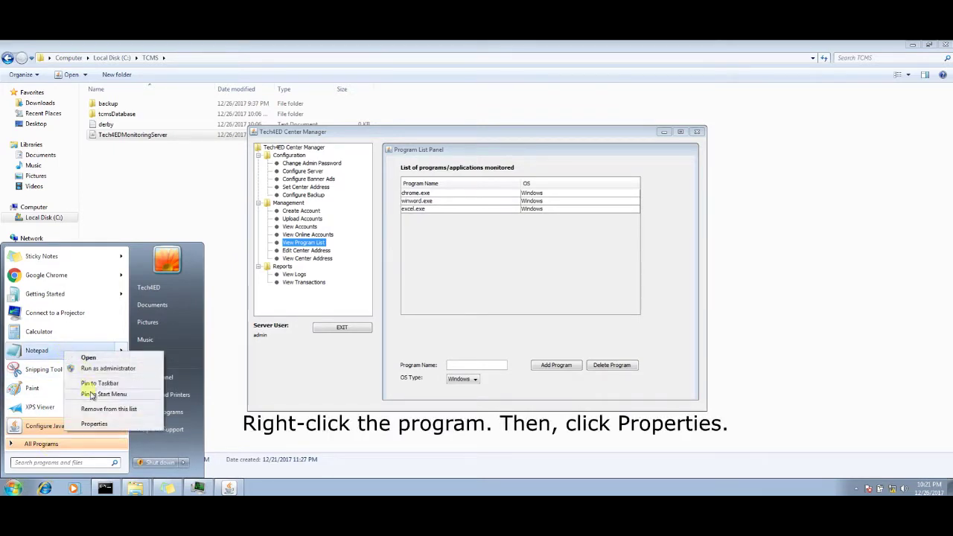
click(95, 424)
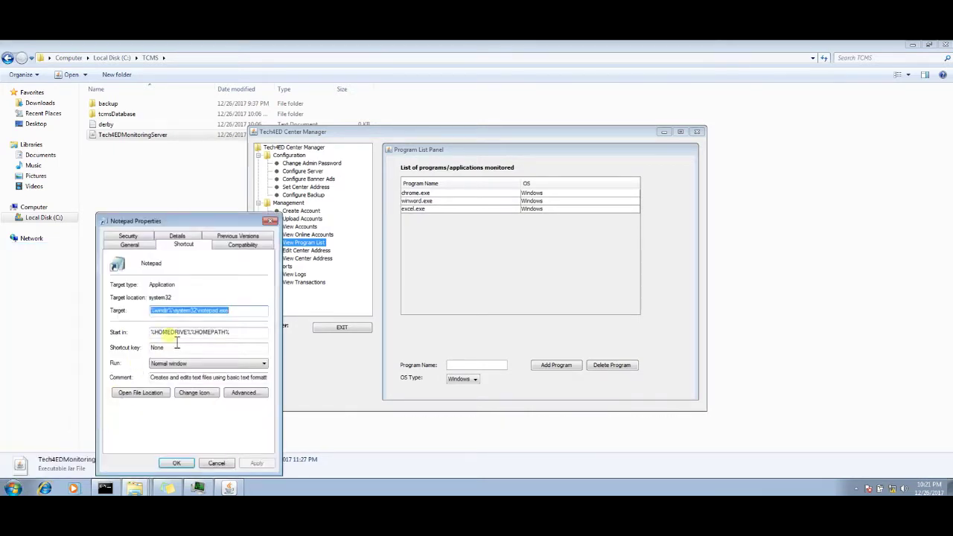
click(224, 311)
drag(237, 316, 208, 317)
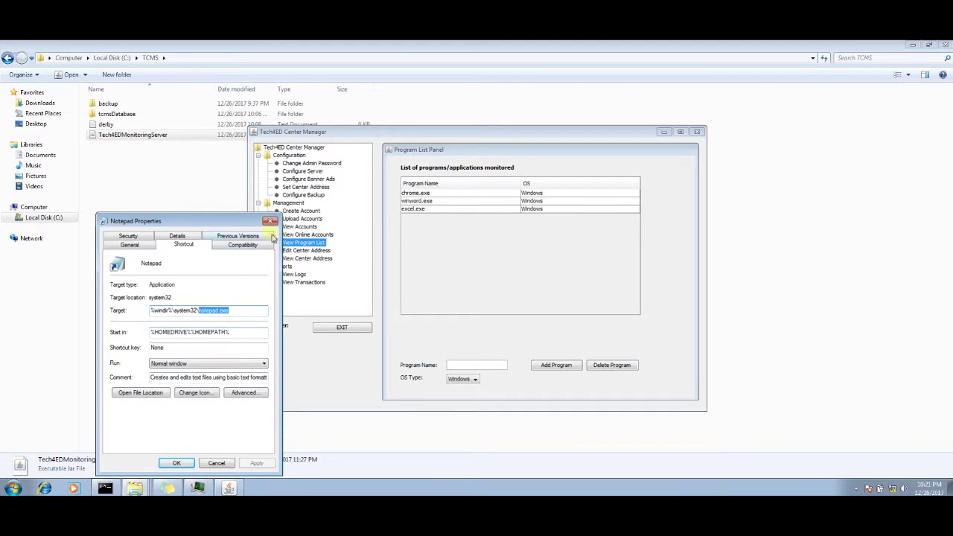
click(271, 222)
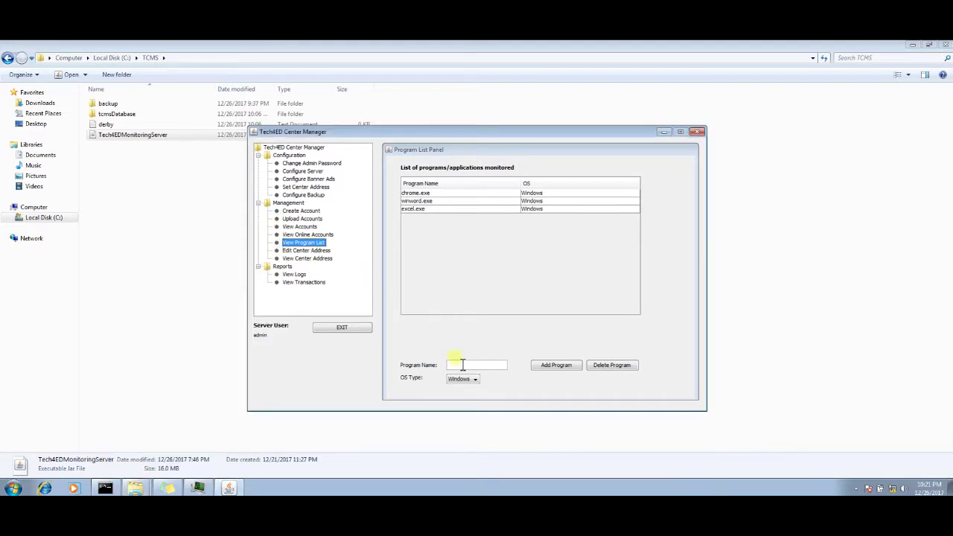
Add notepad.exe with OS type Windows to the list of monitored programs
click(460, 365)
text(notepad)
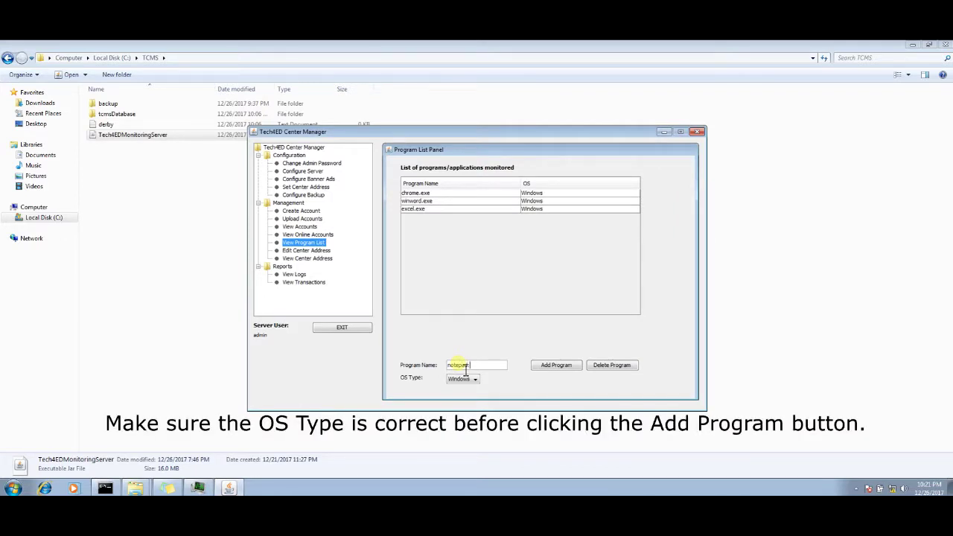
text(.exe)
click(544, 368)
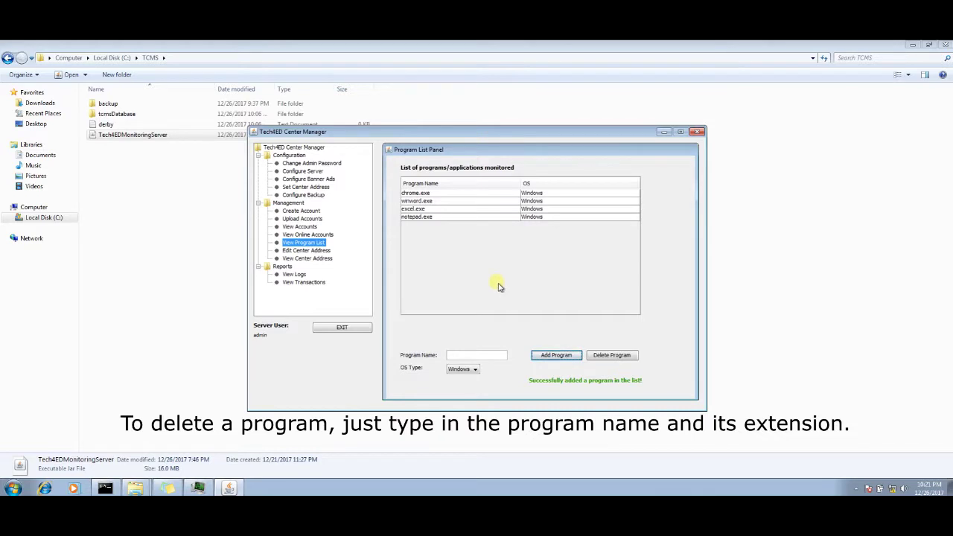
Delete notepad.exe from the list of monitored programs
click(488, 358)
text(notepad.exe)
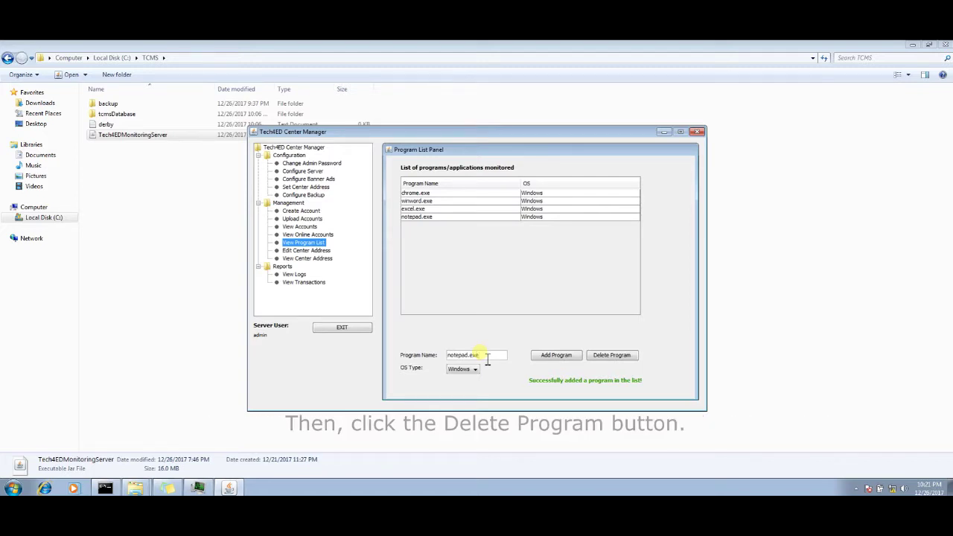
click(612, 356)
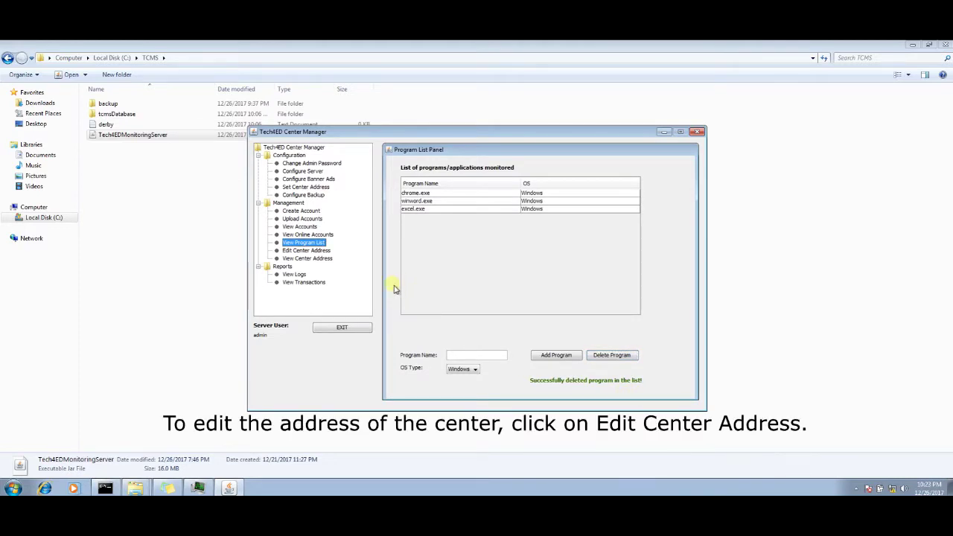
Open the center address for editing and save it, and view the stored center address
click(317, 251)
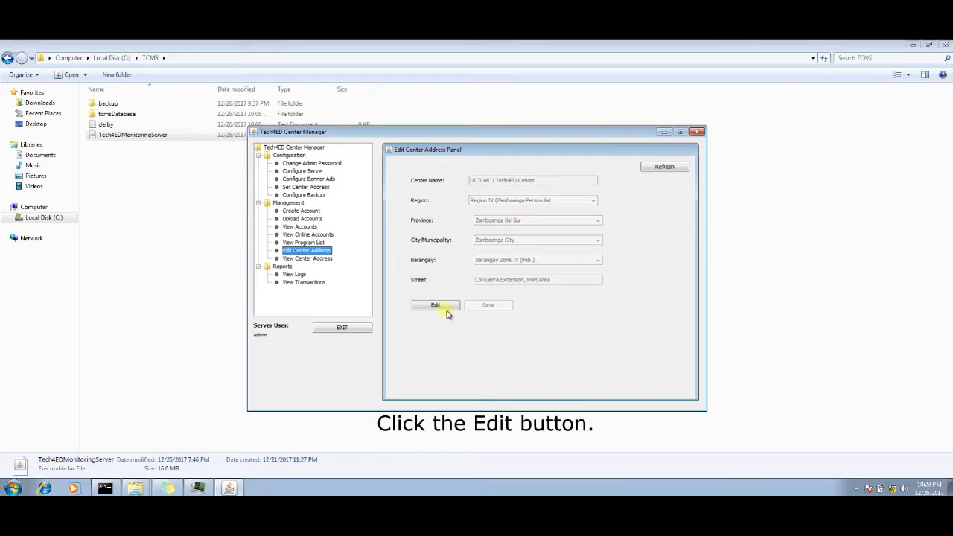
click(447, 308)
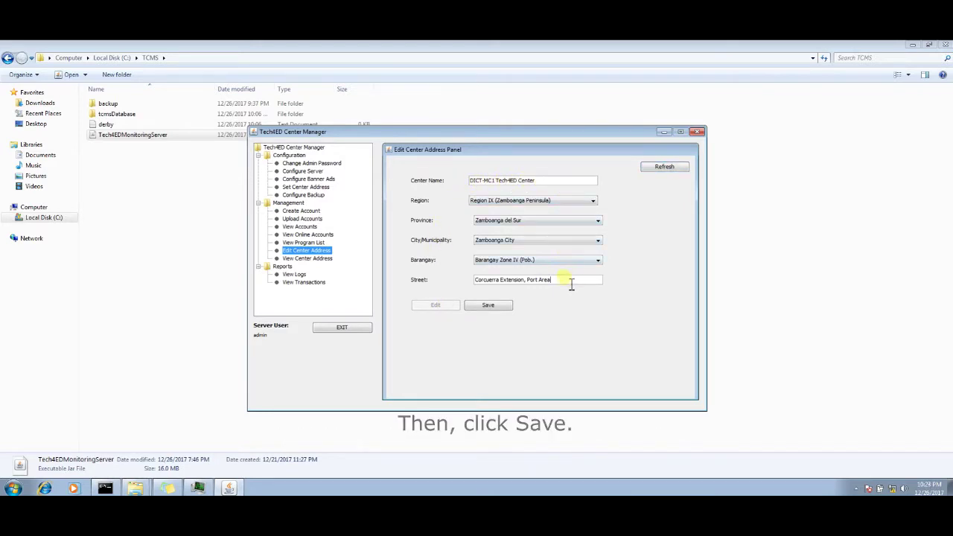
click(504, 308)
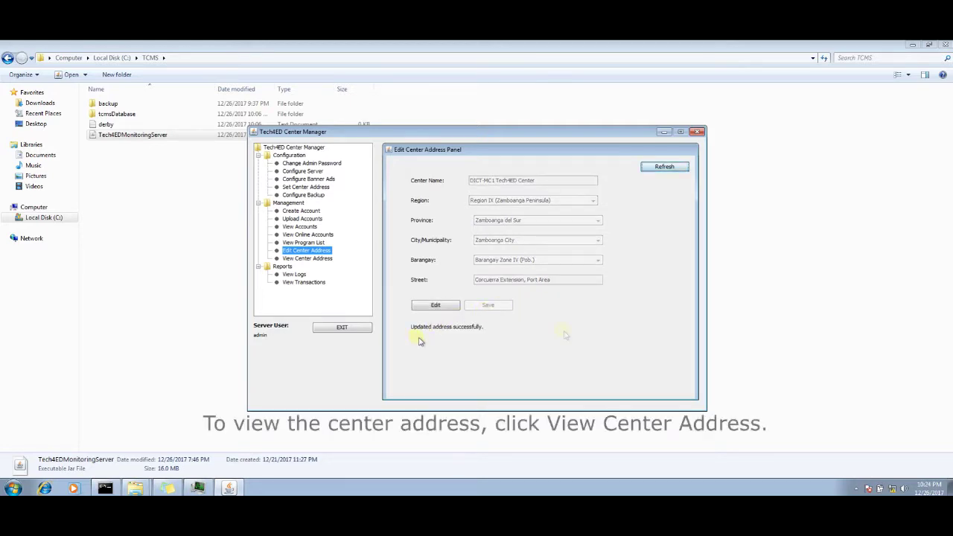
click(327, 259)
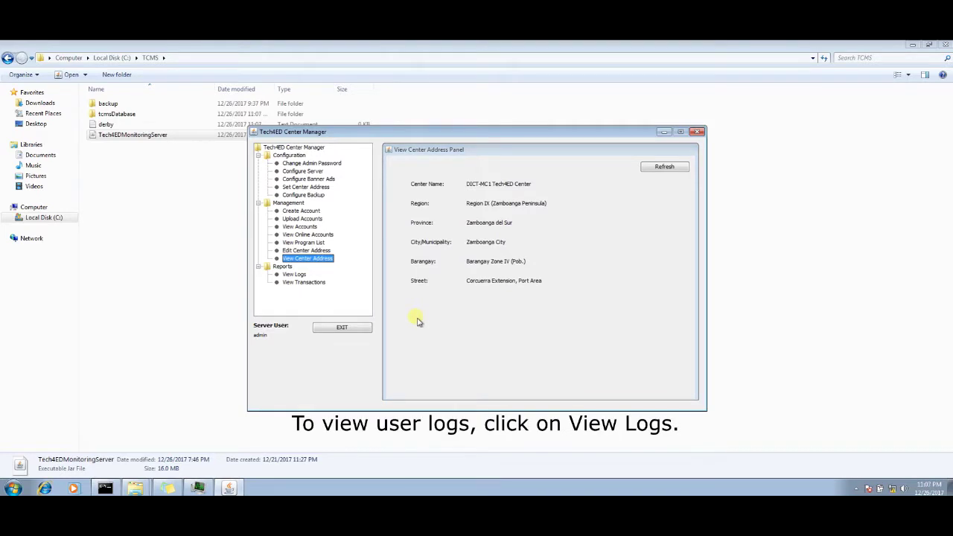
Search the user logs of all users for the date range 2017-12-25 to 2017-12-26
click(296, 275)
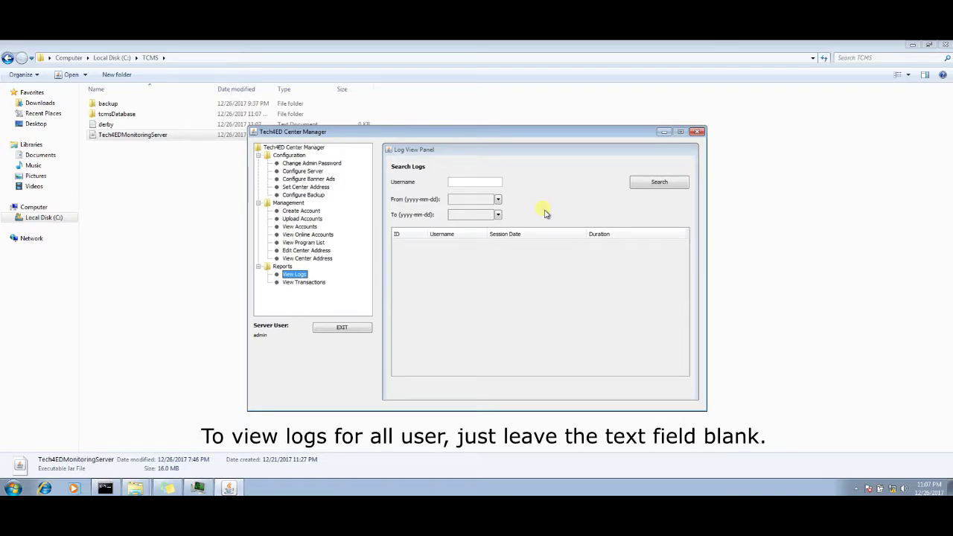
click(498, 199)
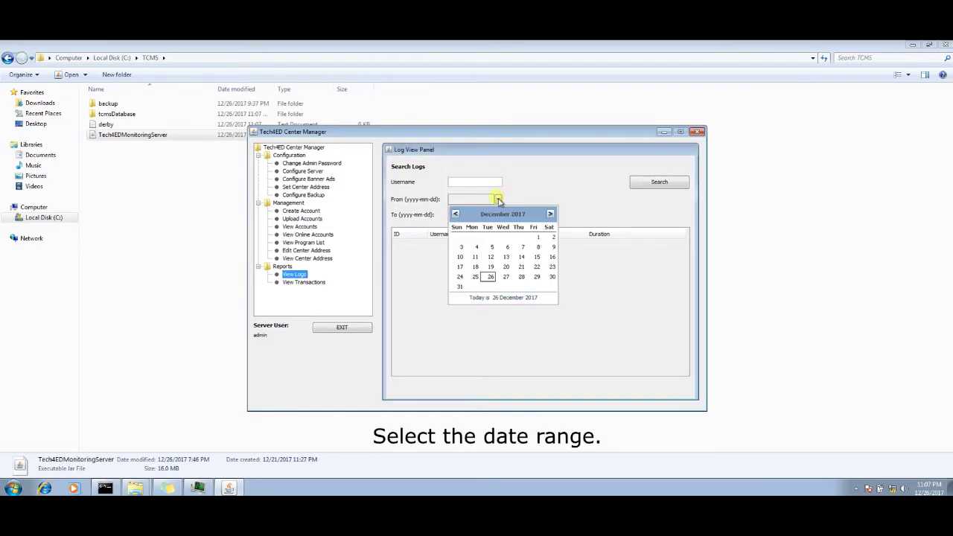
click(476, 277)
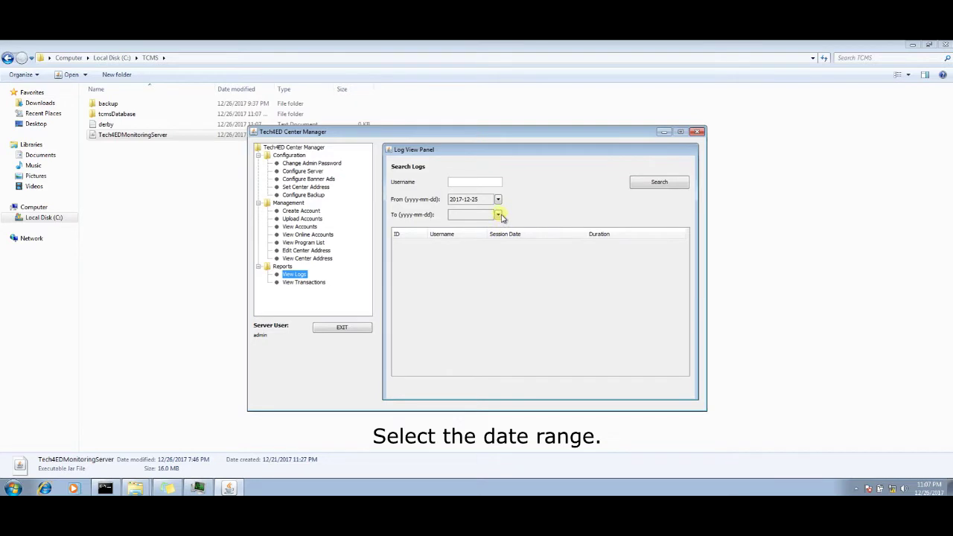
click(499, 215)
click(494, 295)
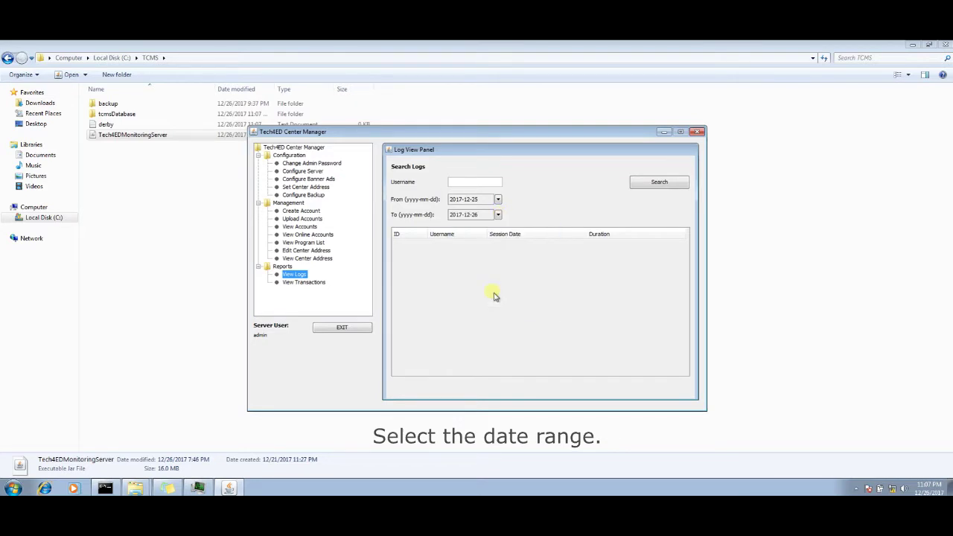
click(661, 185)
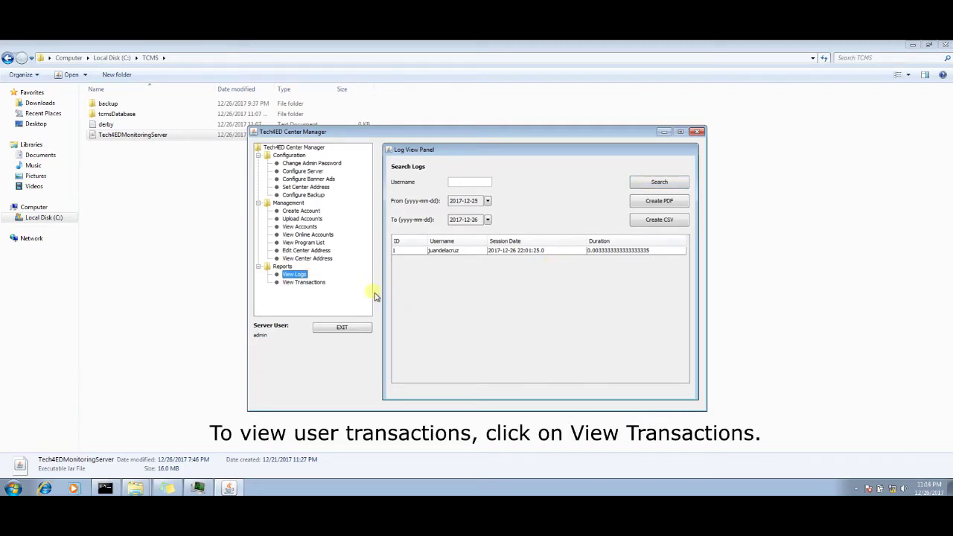
Search the user transactions with the account field left blank to cover all users
click(306, 284)
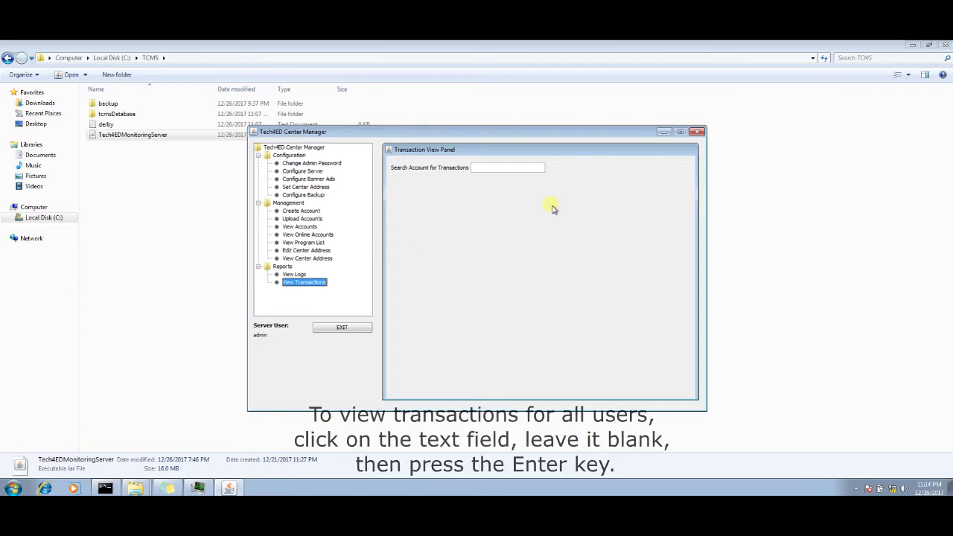
click(536, 169)
key(Return)
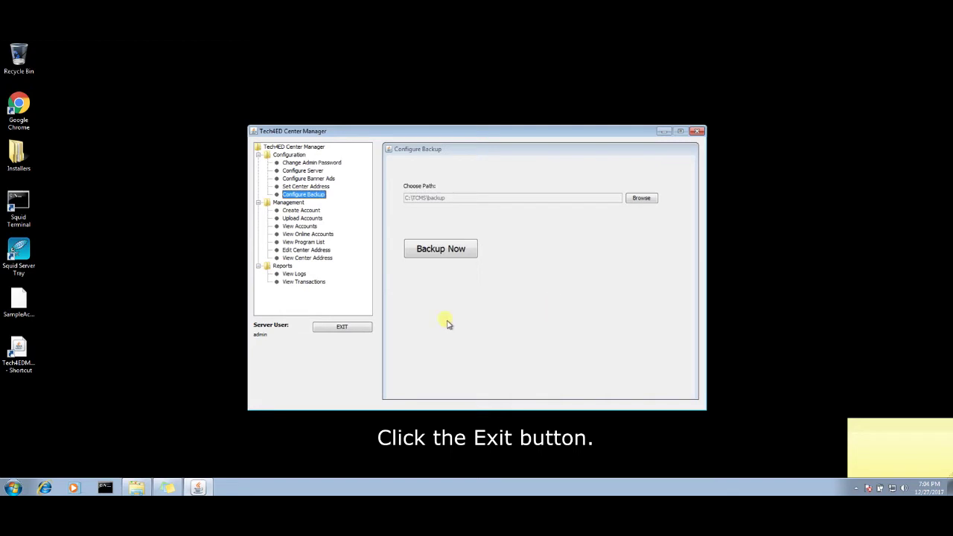
Exit the center manager, confirming the exit and letting the database backup run before closing its window
click(364, 332)
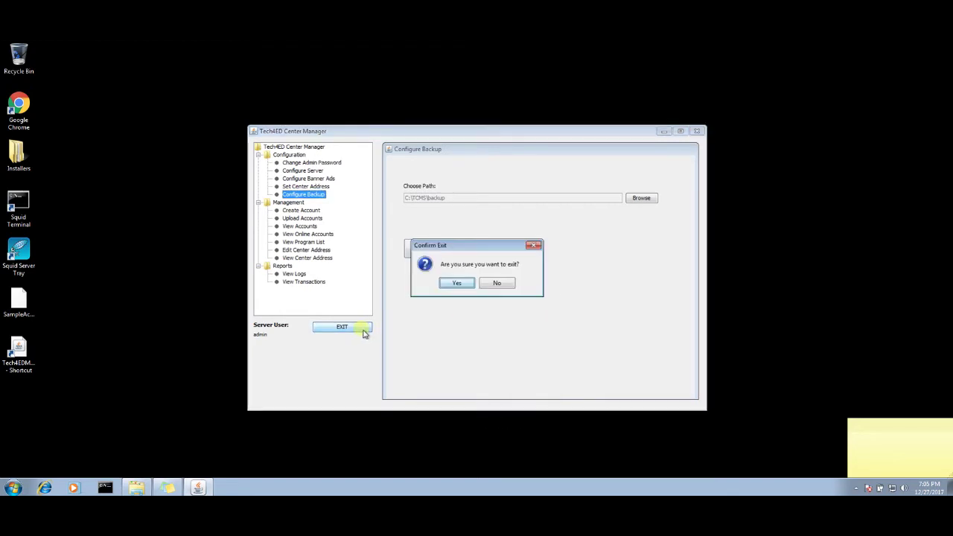
click(459, 285)
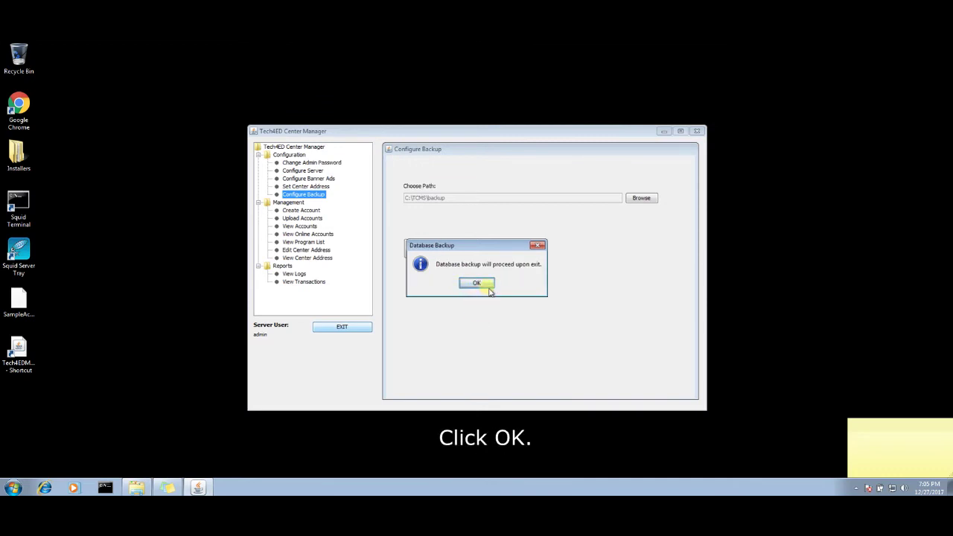
click(491, 289)
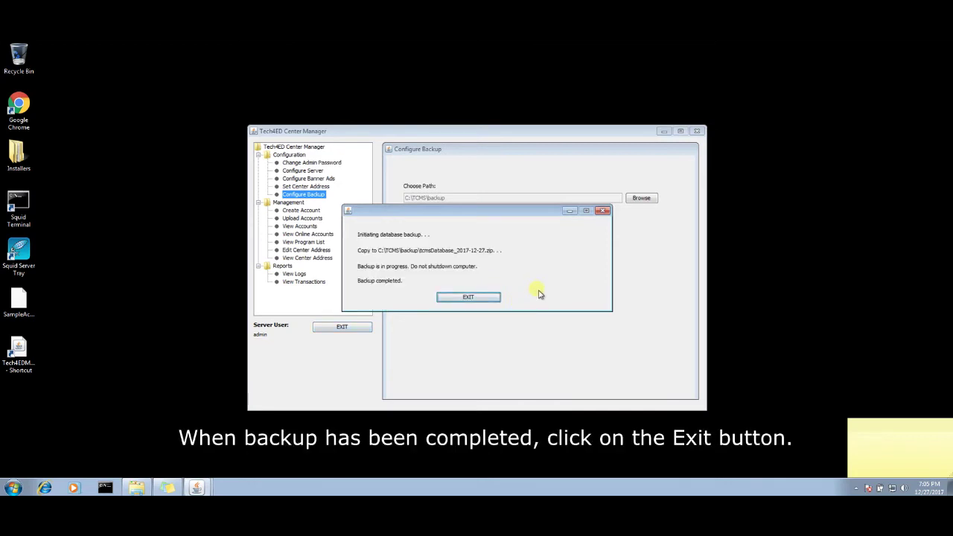
click(490, 300)
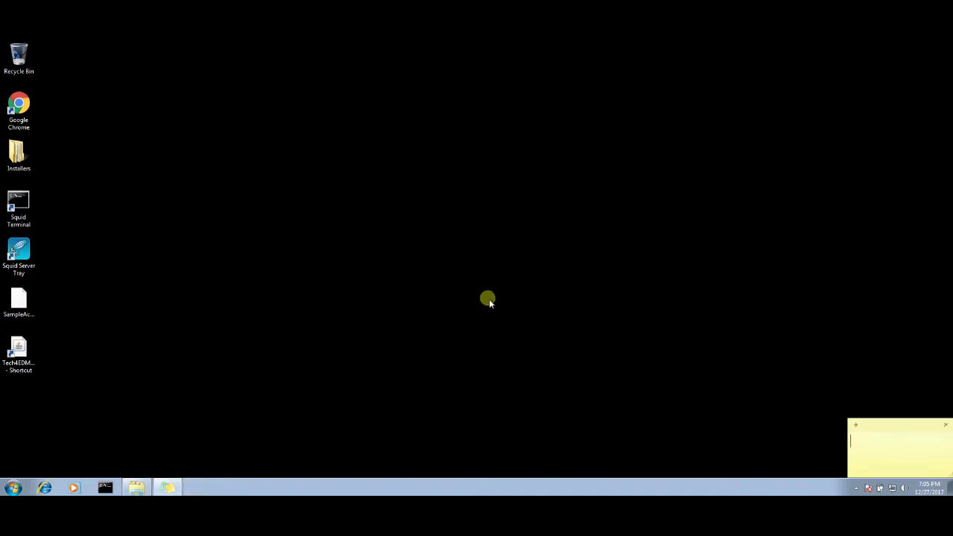
Switch to Windows Explorer and check the backup file in the C:\TCMS\backup folder
click(134, 485)
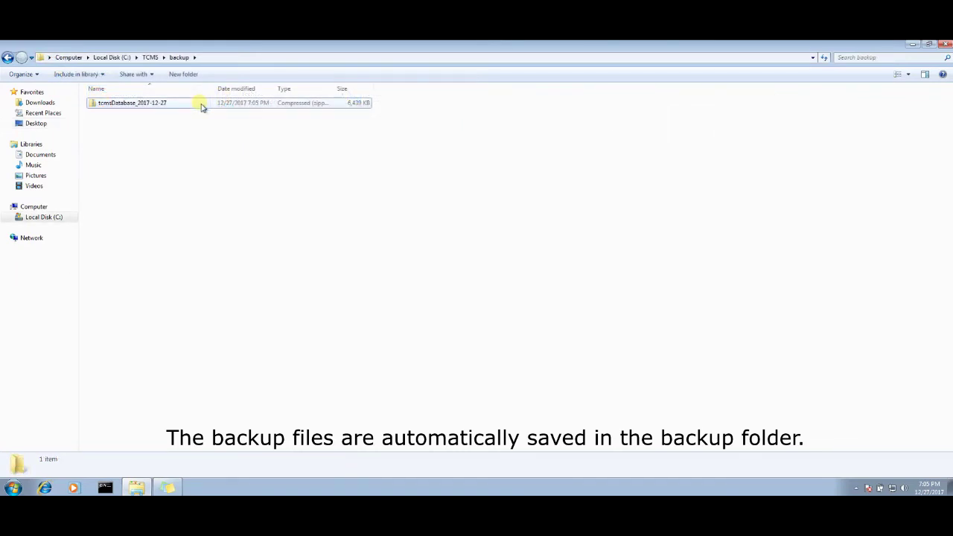
click(201, 106)
click(186, 155)
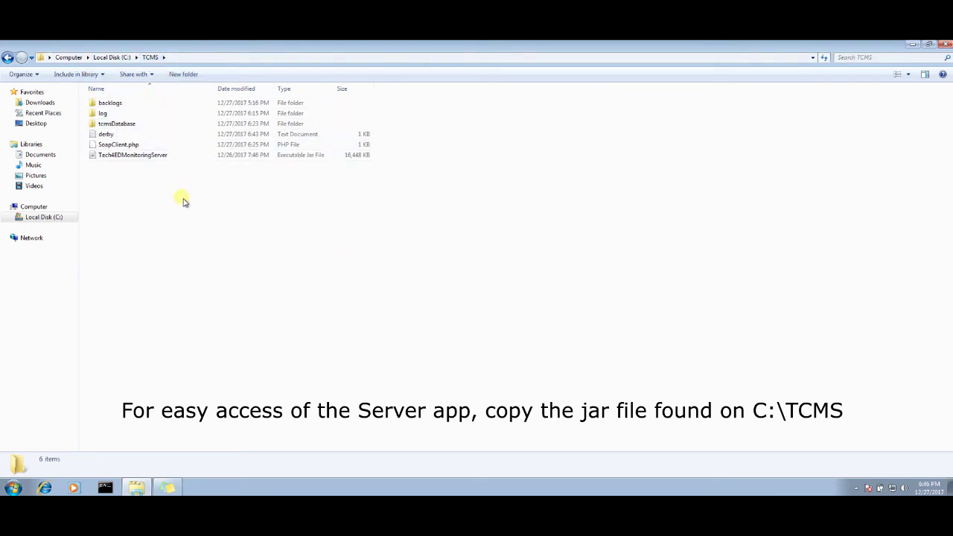
Copy the Tech4EDMonitoringServer jar file from C:\TCMS and paste it as a shortcut on the Desktop
click(168, 160)
right_click(168, 160)
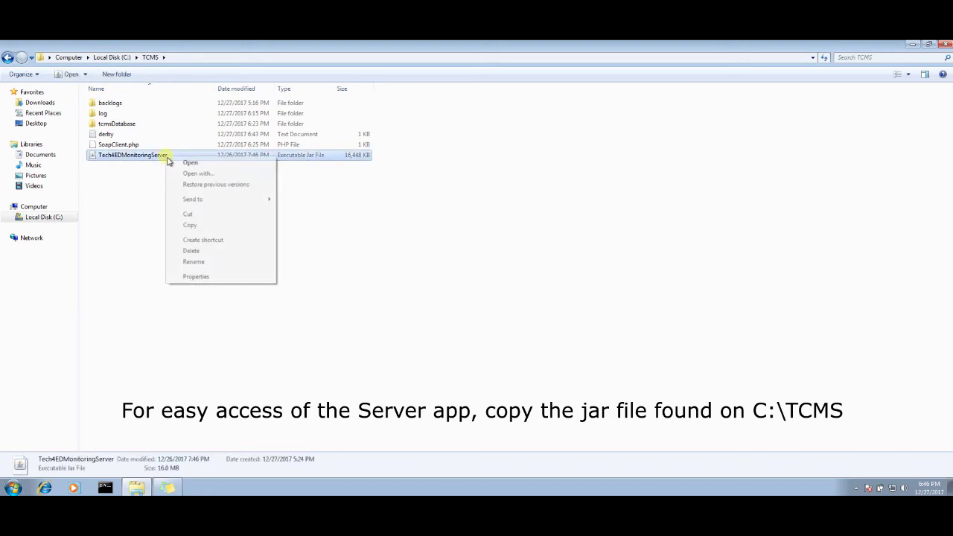
click(191, 226)
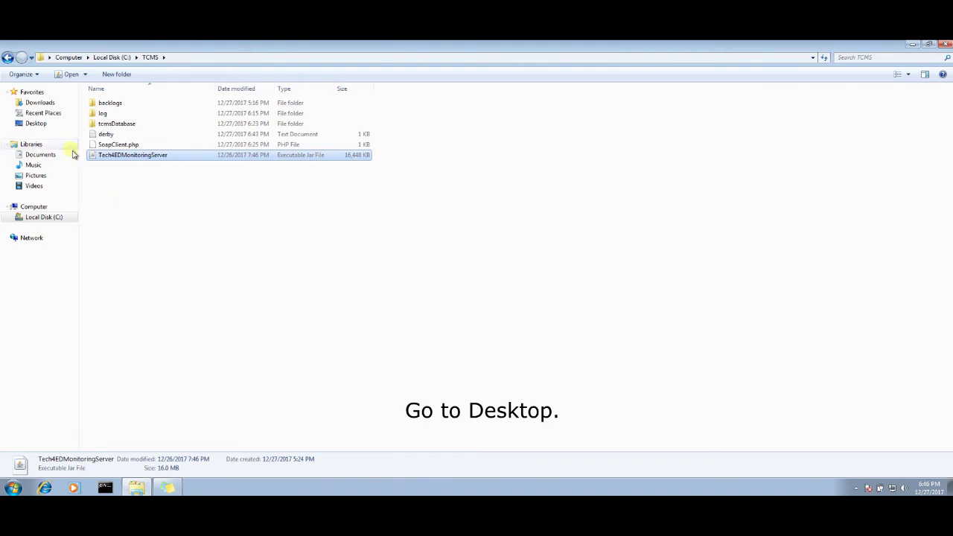
click(50, 127)
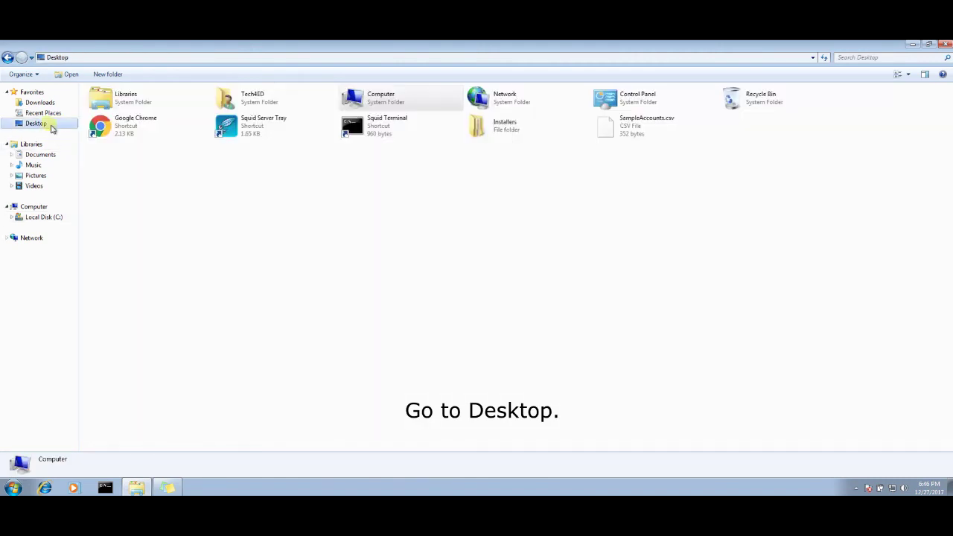
right_click(363, 214)
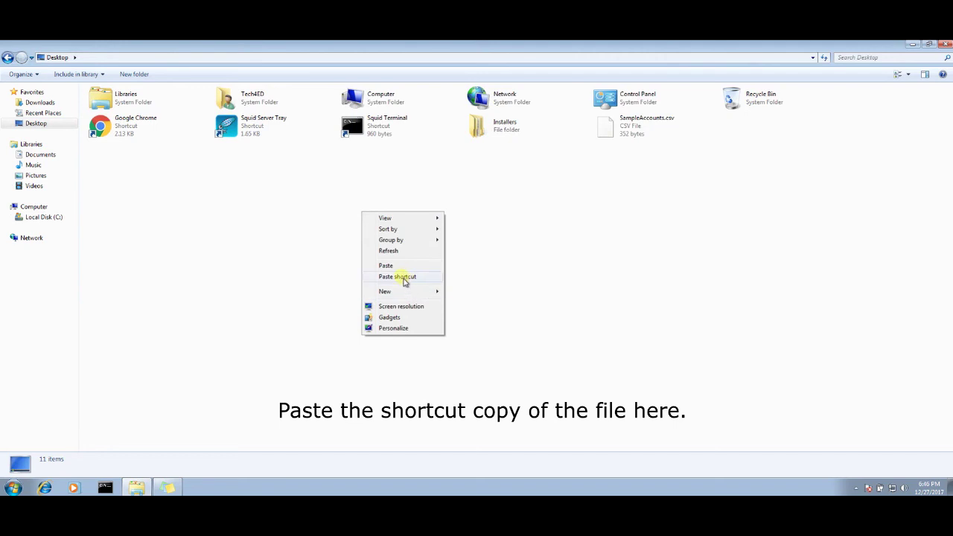
click(403, 277)
click(662, 265)
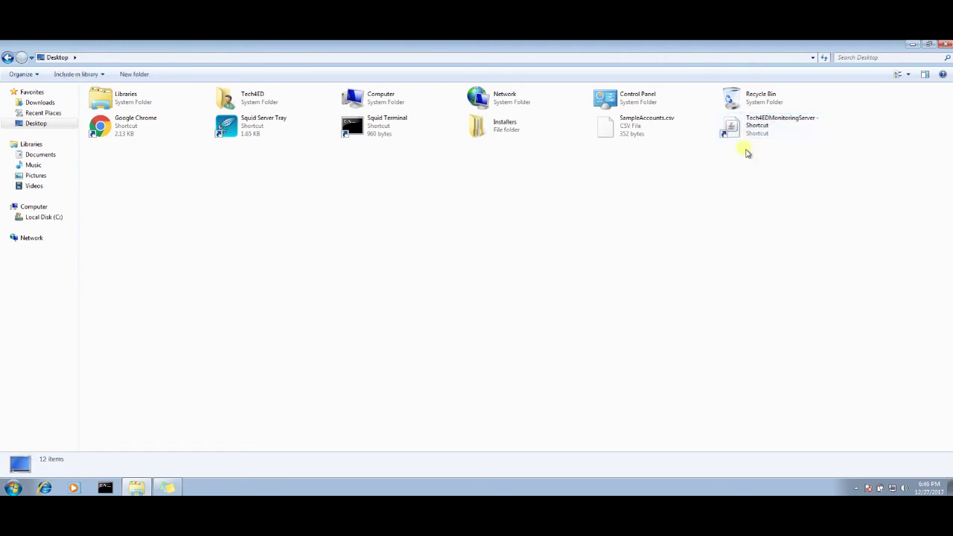